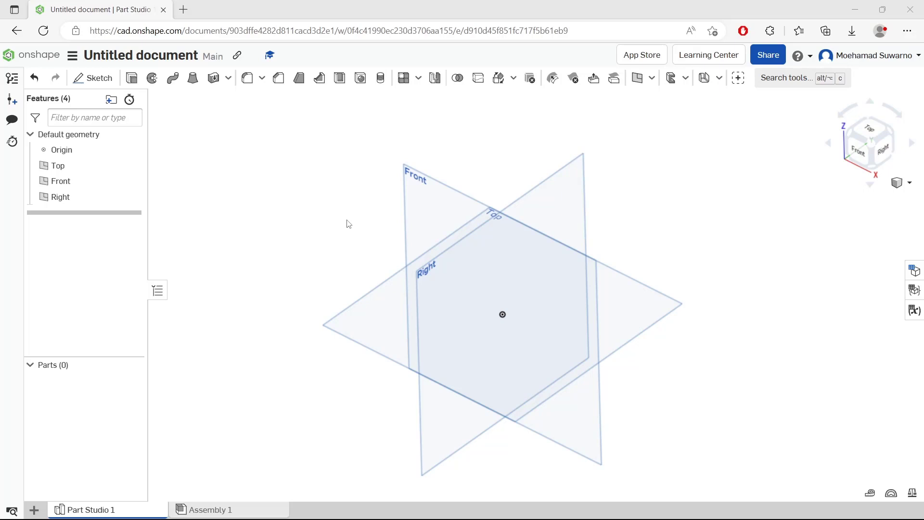
# - Start a sketch on the Front plane and draw a nearly horizontal spline above the origin as the blade's spine
pyautogui.click(93, 78)
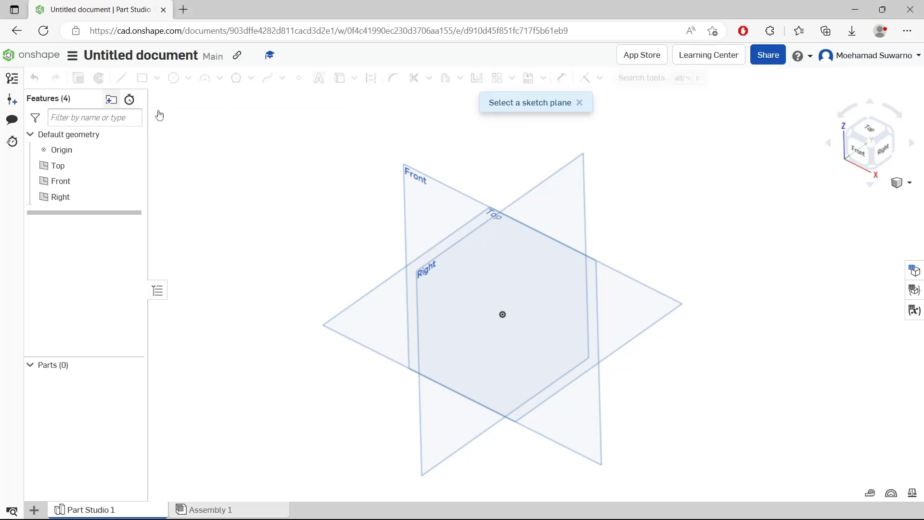
pyautogui.click(433, 204)
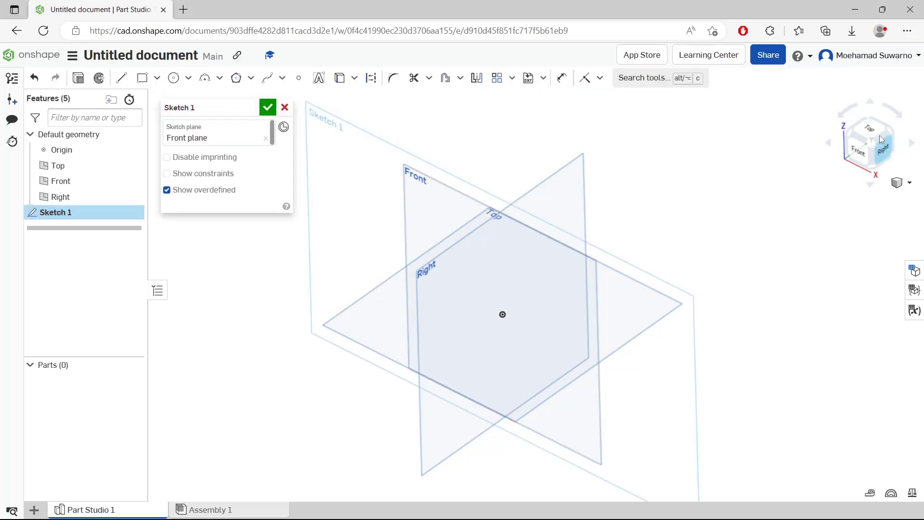
pyautogui.click(866, 157)
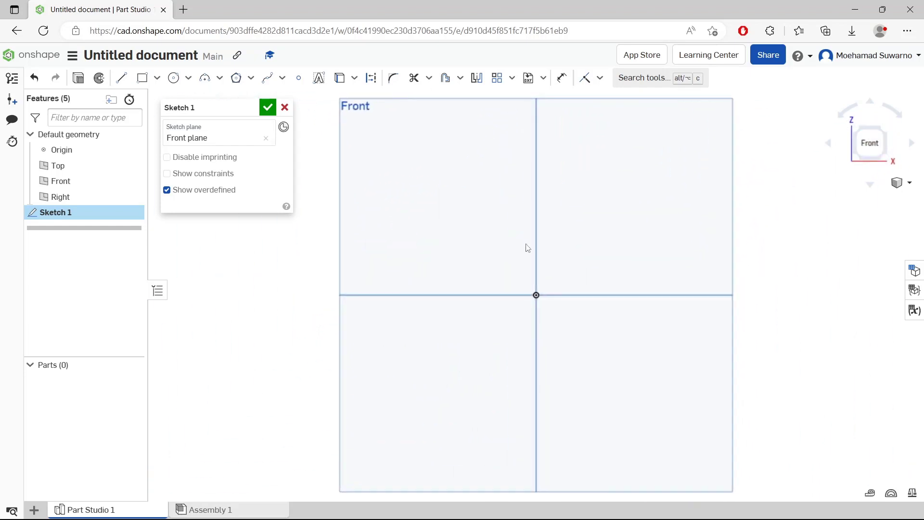
pyautogui.click(268, 79)
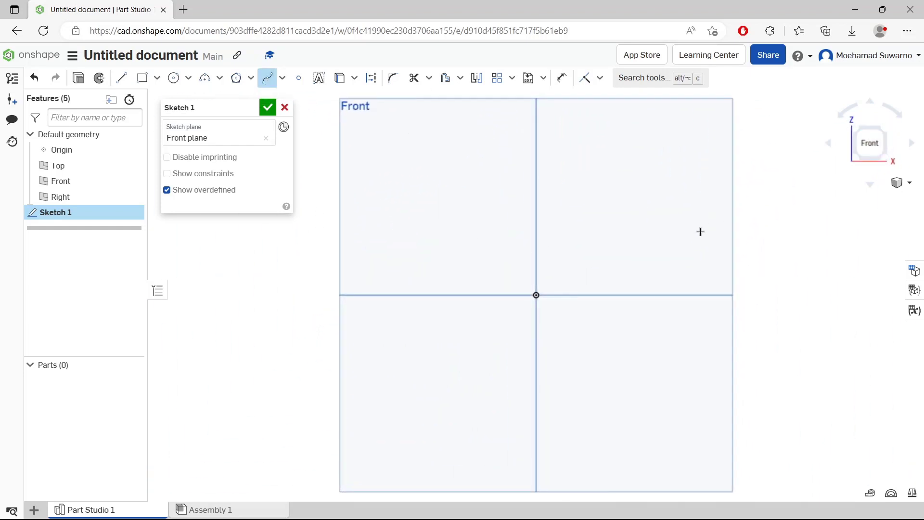
pyautogui.click(490, 200)
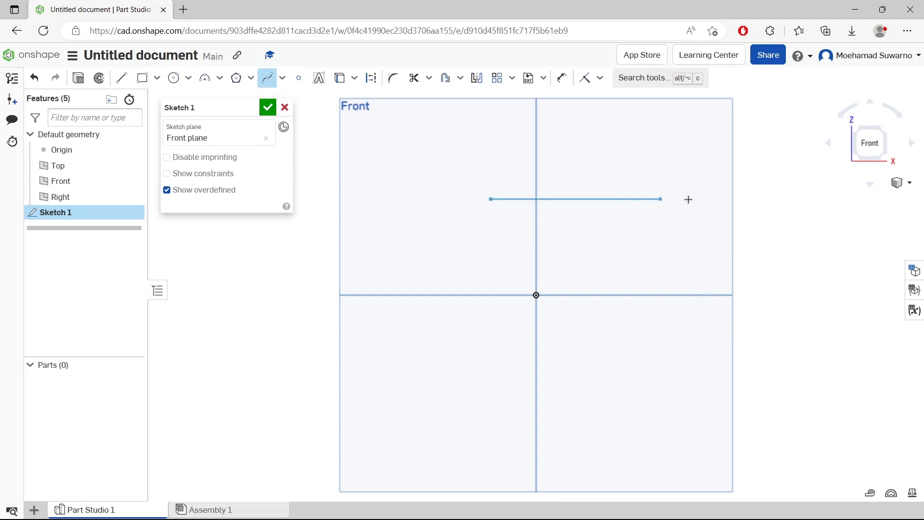
pyautogui.click(768, 196)
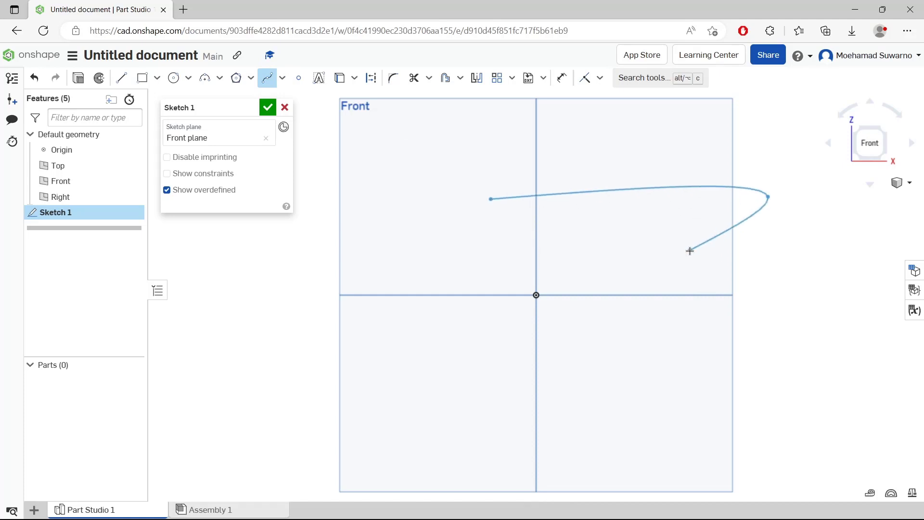
pyautogui.press('Escape')
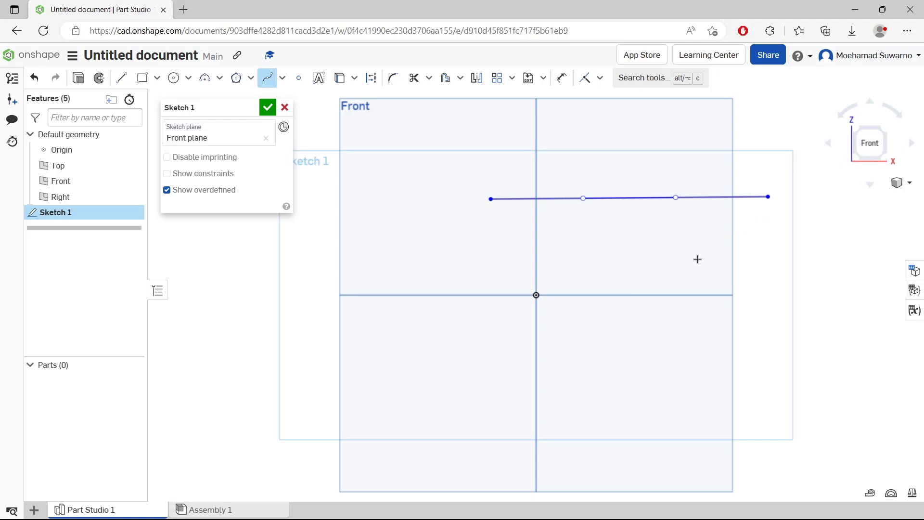
# - Draw a curved spline from the spine's tip down and back to below the spine's other end as the cutting edge
pyautogui.click(768, 197)
pyautogui.click(718, 250)
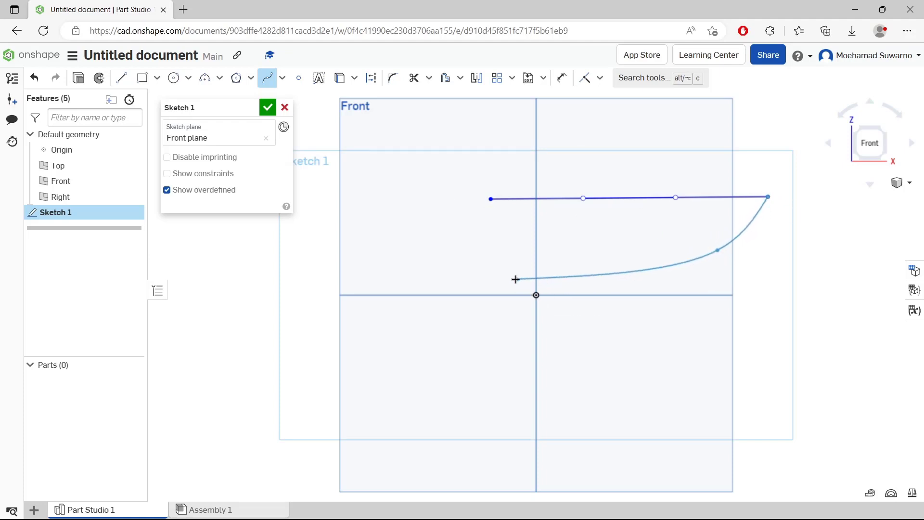
pyautogui.click(491, 267)
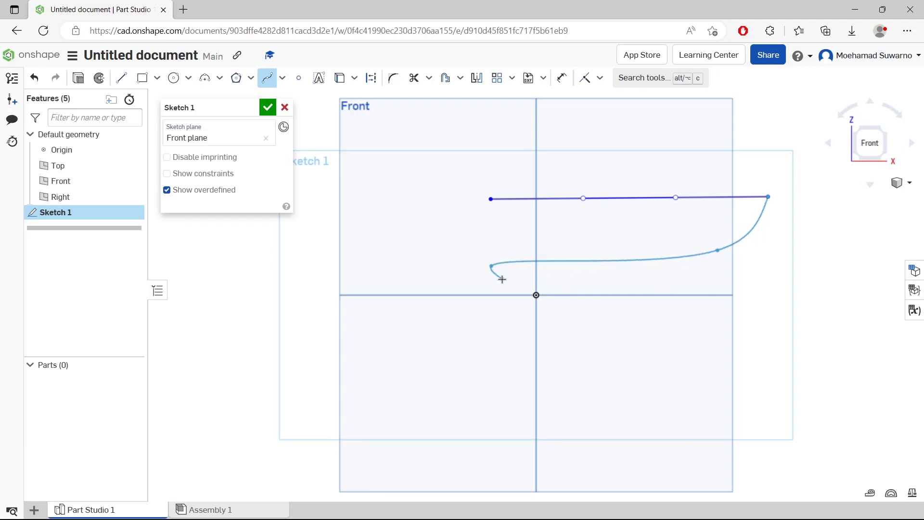
pyautogui.press('Escape')
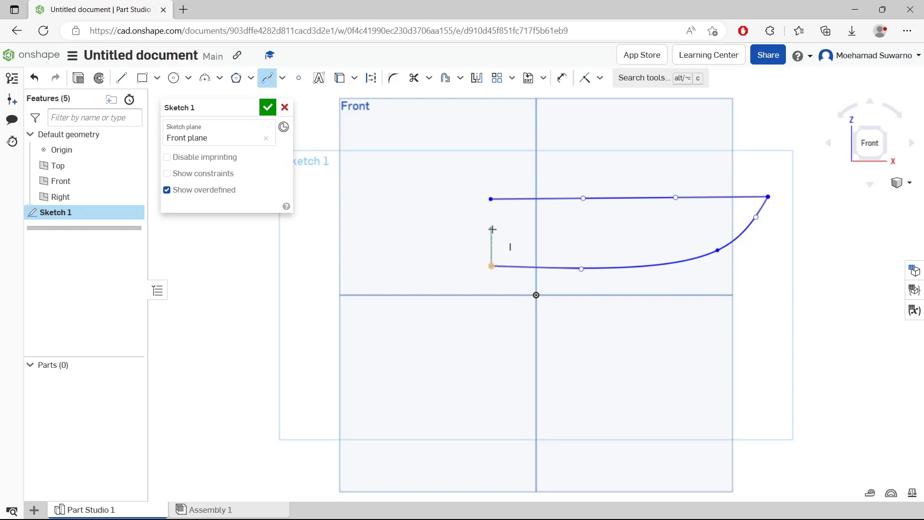
# - Draw a short curved spline from the heel end of the cutting edge up to where the tang's underside begins
pyautogui.click(491, 266)
pyautogui.hotkey('ctrl', 'z')
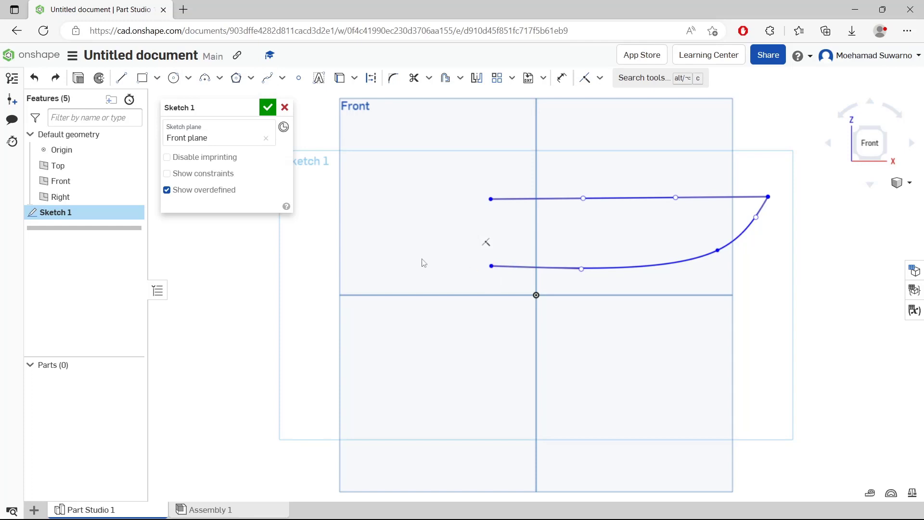
pyautogui.click(267, 78)
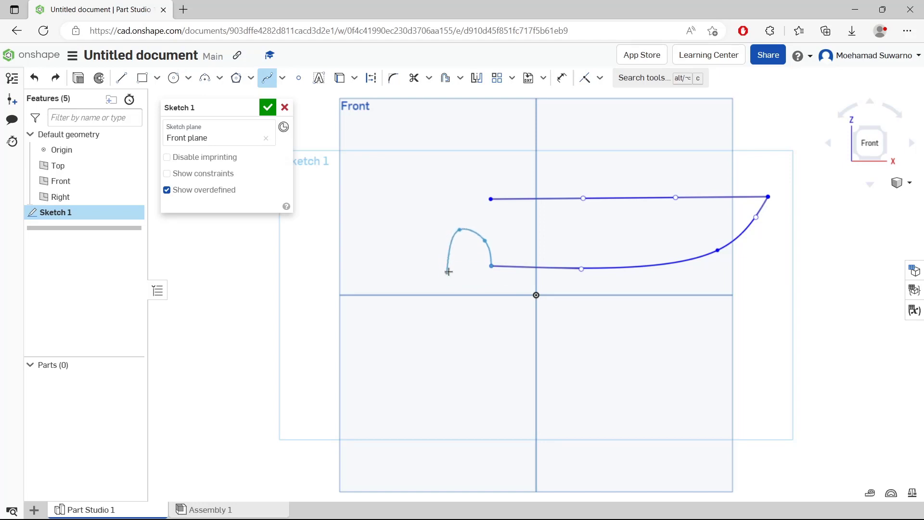
pyautogui.press('Return')
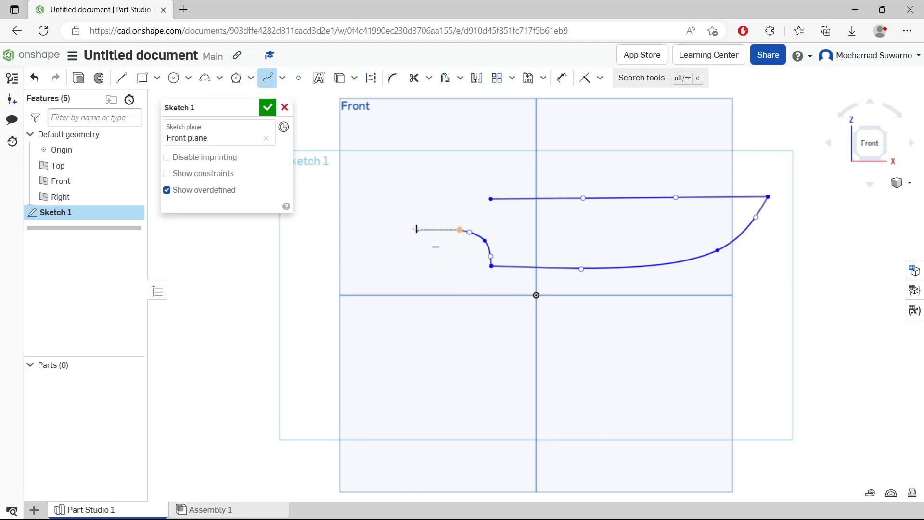
# - Close the profile with three straight splines forming the tang, pull the heel corner slightly downward and finish the sketch
pyautogui.doubleClick(416, 229)
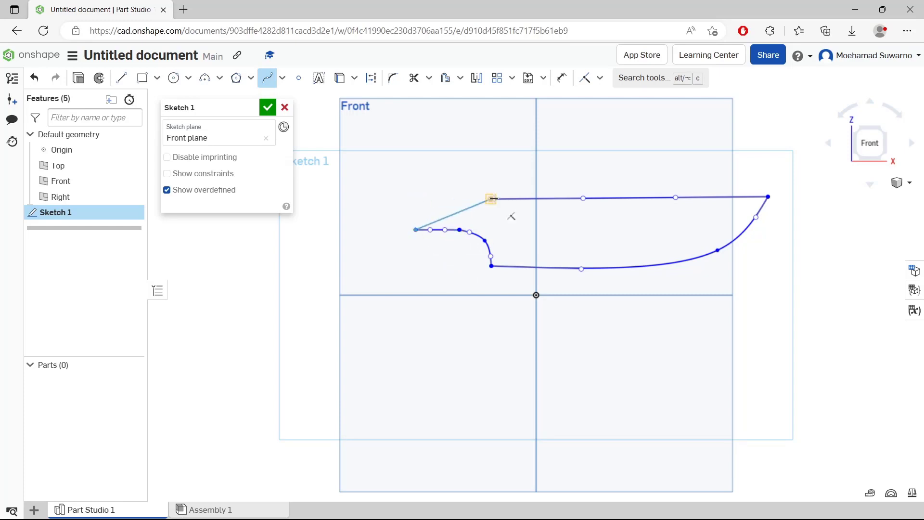
pyautogui.doubleClick(416, 199)
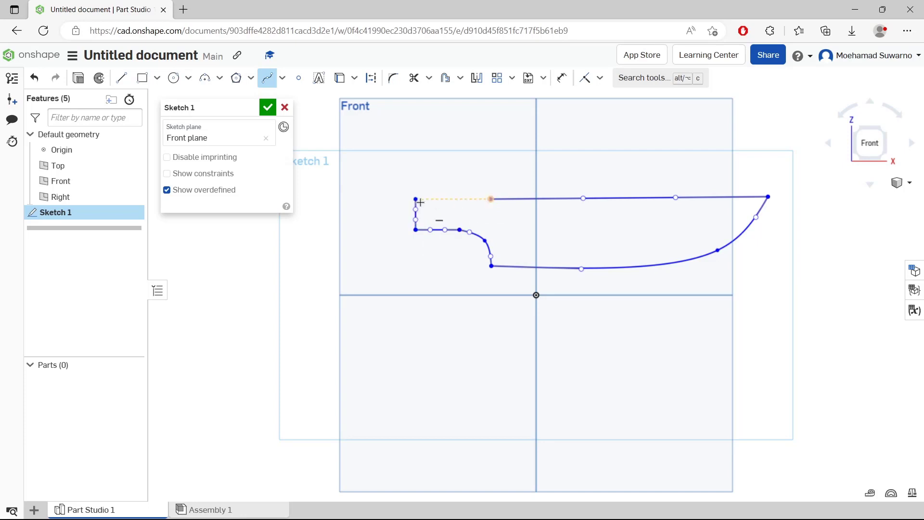
pyautogui.doubleClick(491, 198)
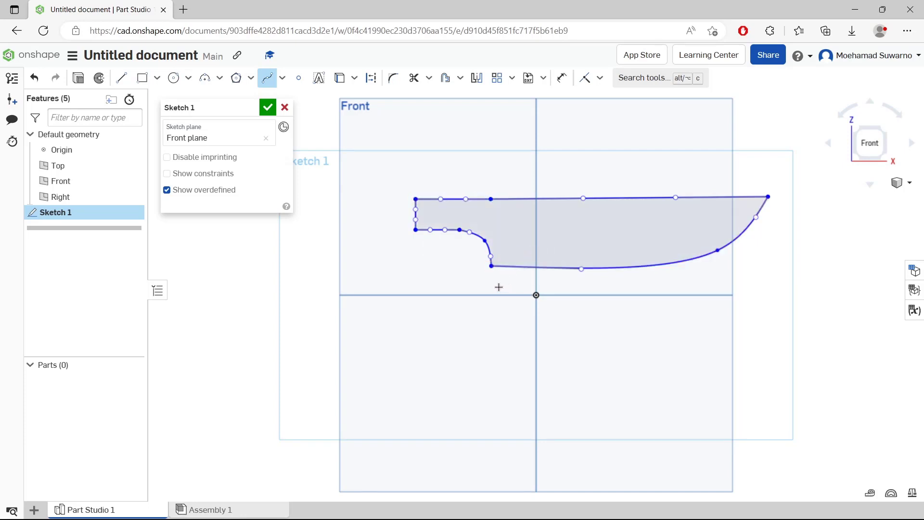
pyautogui.press('Escape')
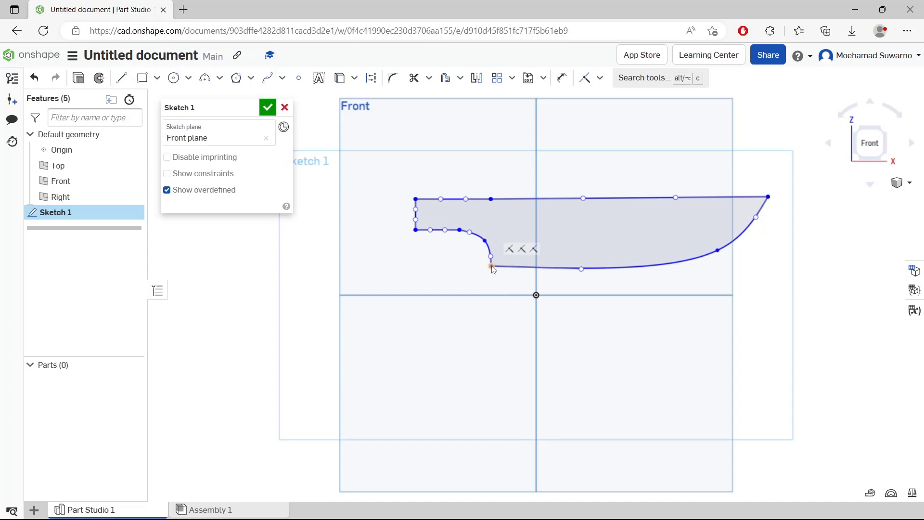
pyautogui.moveTo(491, 266); pyautogui.dragTo(493, 278)
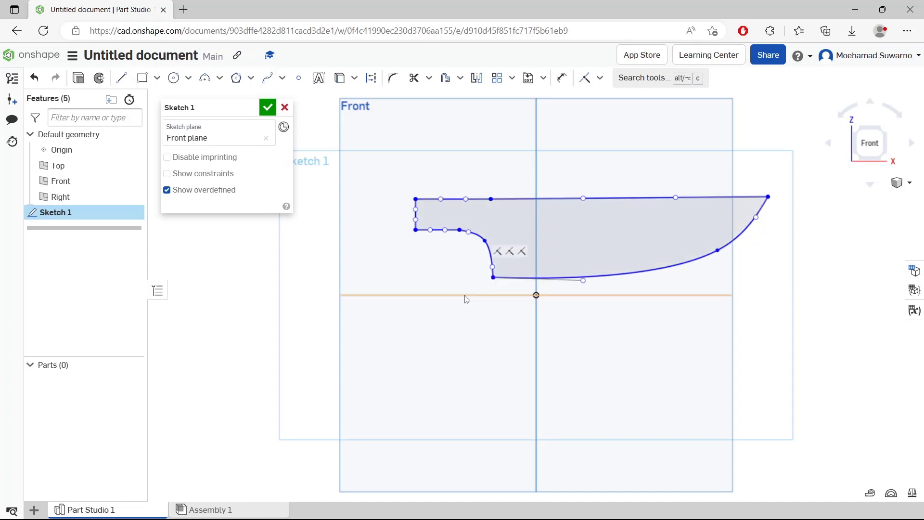
pyautogui.click(277, 108)
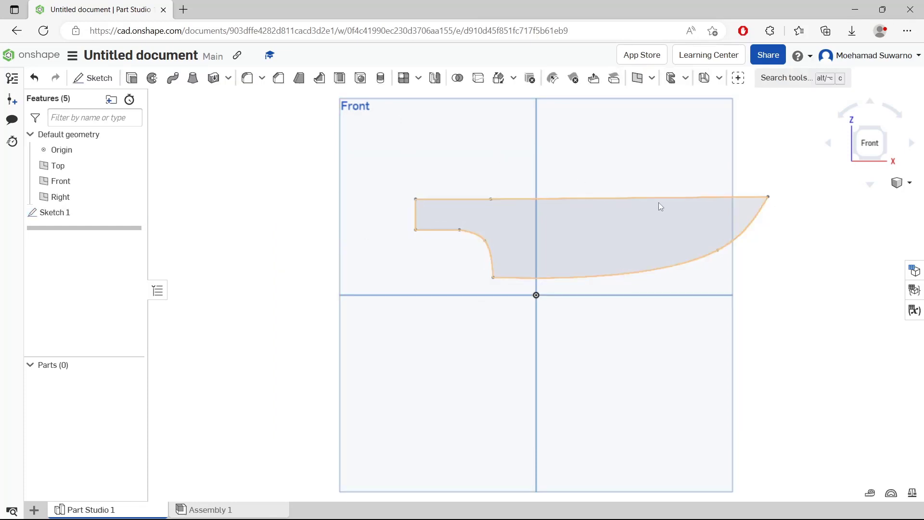
# - Extrude the knife profile as a new solid with a blind depth of 2.6 mm
pyautogui.click(130, 80)
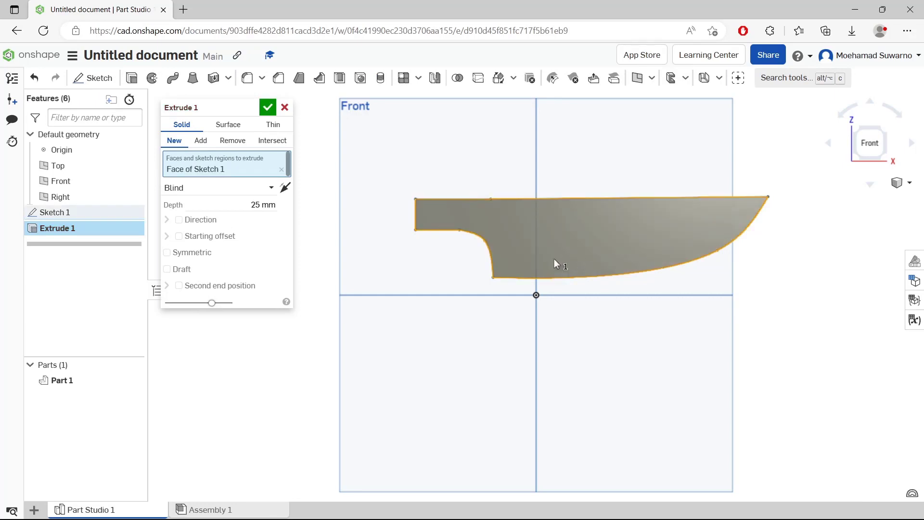
pyautogui.moveTo(553, 258); pyautogui.dragTo(552, 302, button='right')
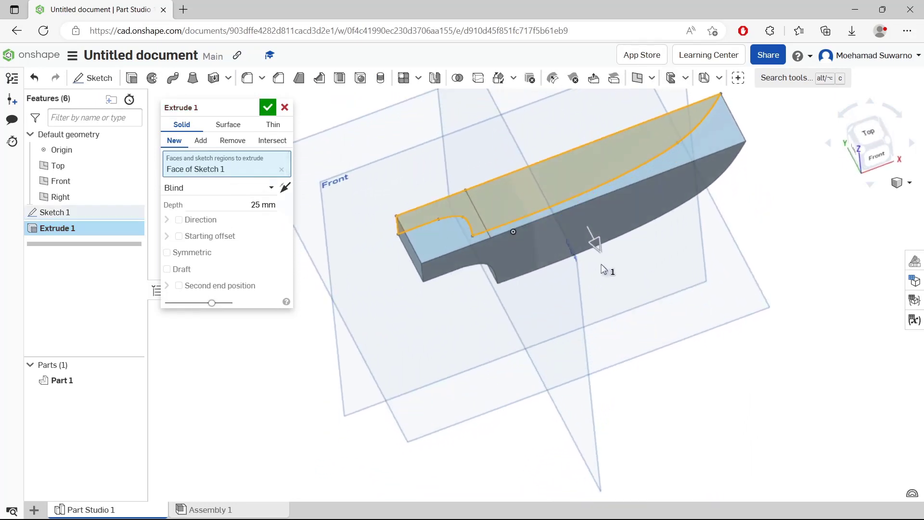
pyautogui.moveTo(602, 252); pyautogui.dragTo(590, 204)
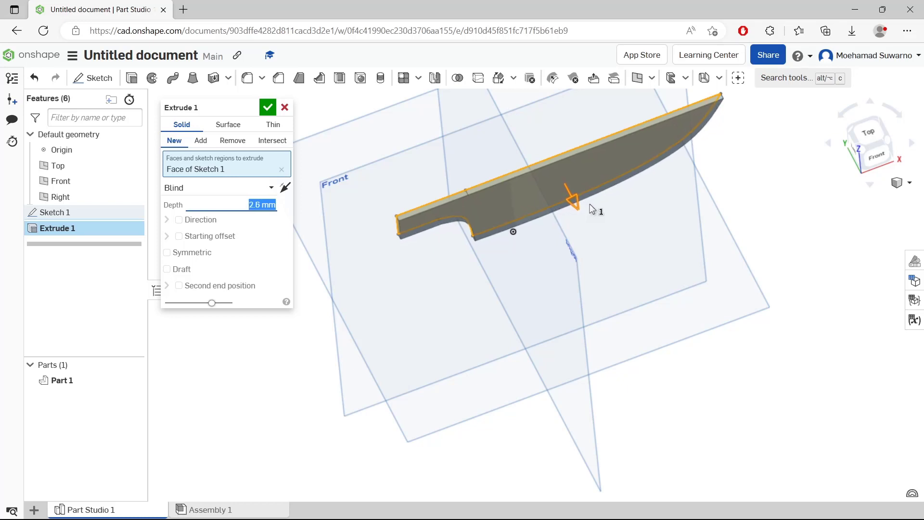
pyautogui.click(271, 110)
# - Start a Two distances chamfer on both long edges of the blade's curved cutting side
pyautogui.moveTo(591, 253); pyautogui.dragTo(591, 174, button='right')
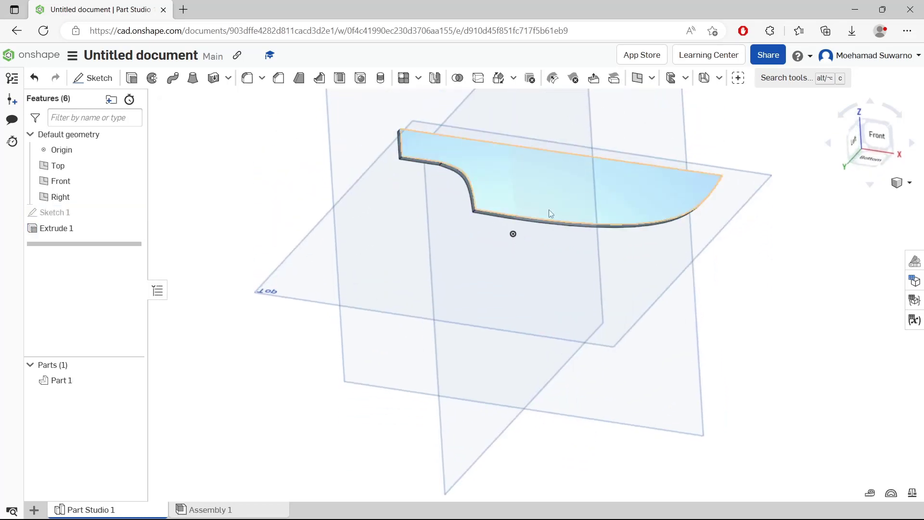
pyautogui.moveTo(676, 237); pyautogui.dragTo(590, 290, button='middle')
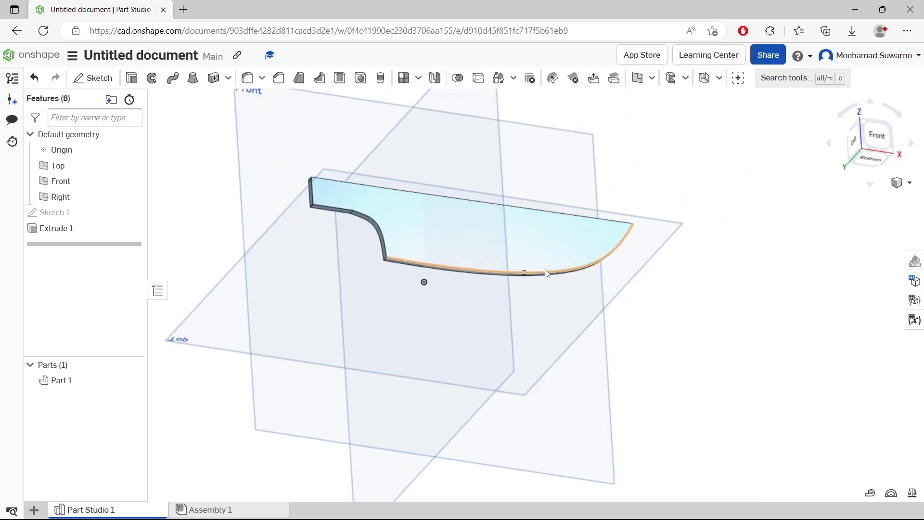
pyautogui.scroll(5, 542, 245)
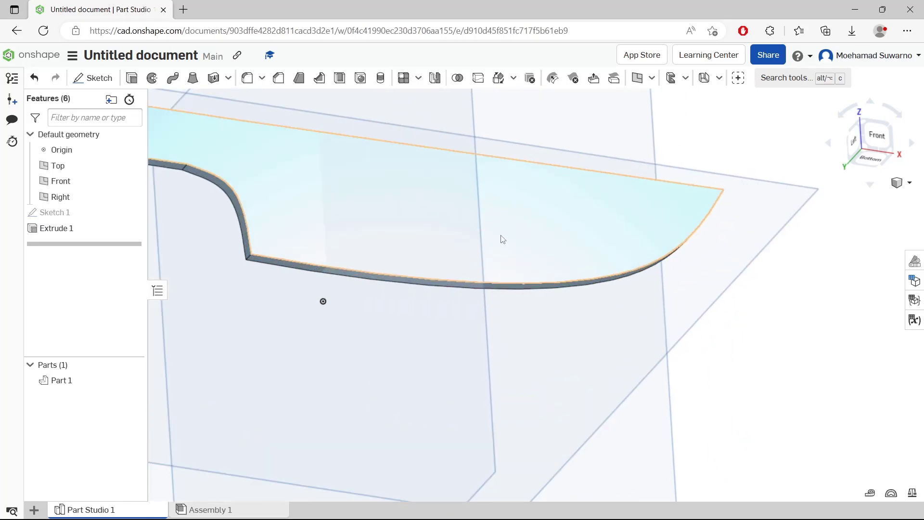
pyautogui.click(489, 285)
pyautogui.click(495, 290)
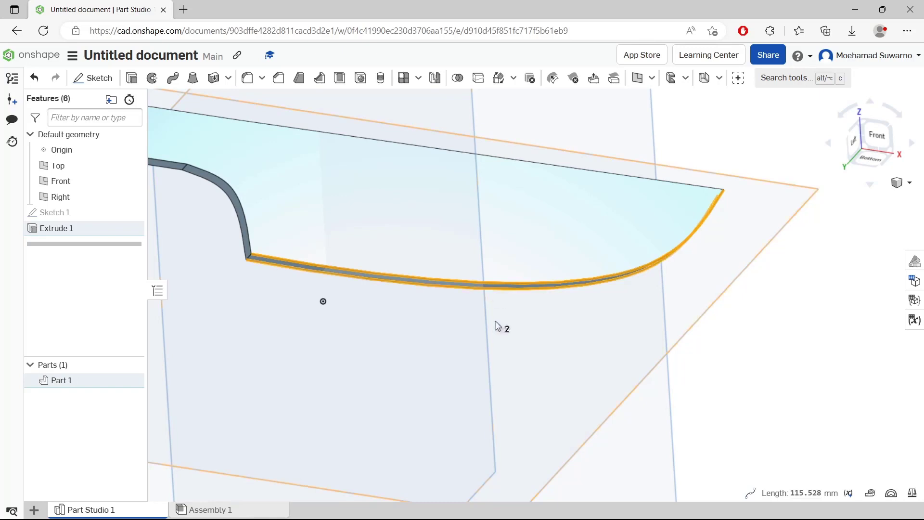
pyautogui.click(279, 78)
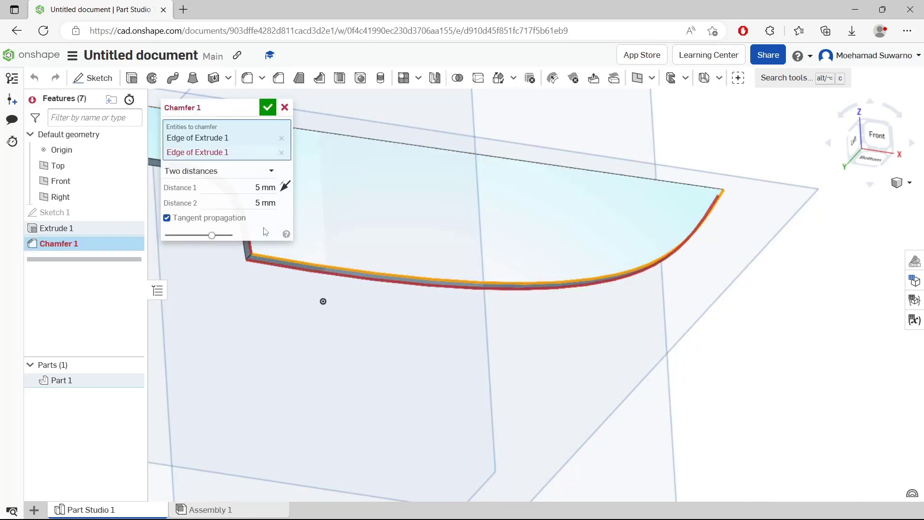
pyautogui.click(234, 173)
pyautogui.click(200, 207)
# - Set the cutting-edge chamfer's Distance 1 to 1 mm and Distance 2 to 5 mm, and accept it
pyautogui.click(245, 202)
pyautogui.write('1')
pyautogui.click(264, 188)
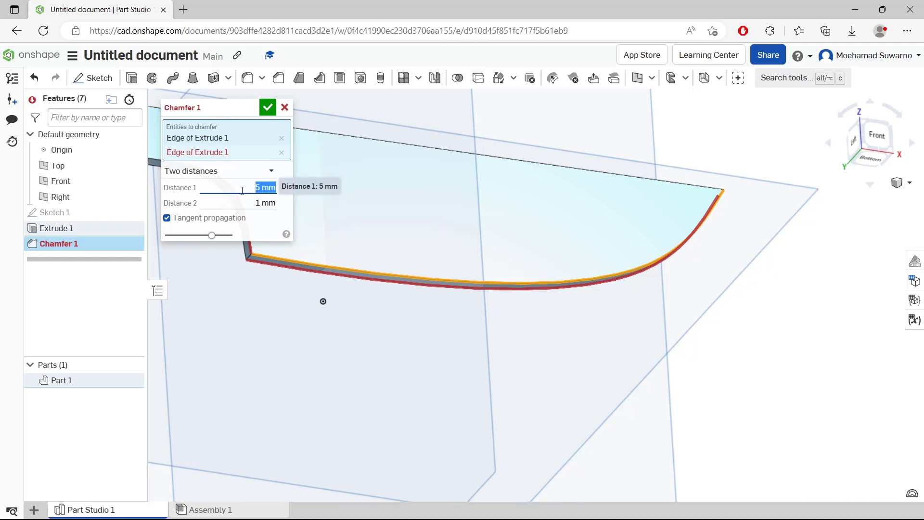
pyautogui.write('1')
pyautogui.click(253, 204)
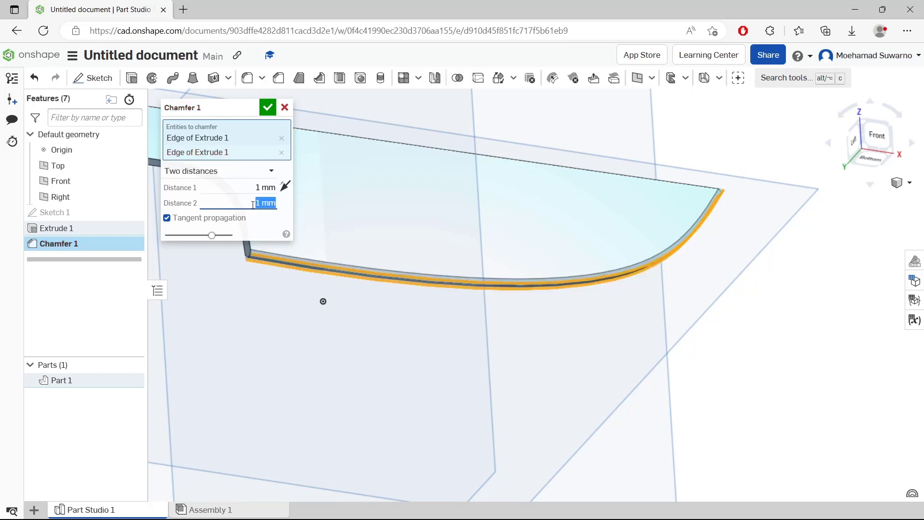
pyautogui.write('5')
pyautogui.click(255, 188)
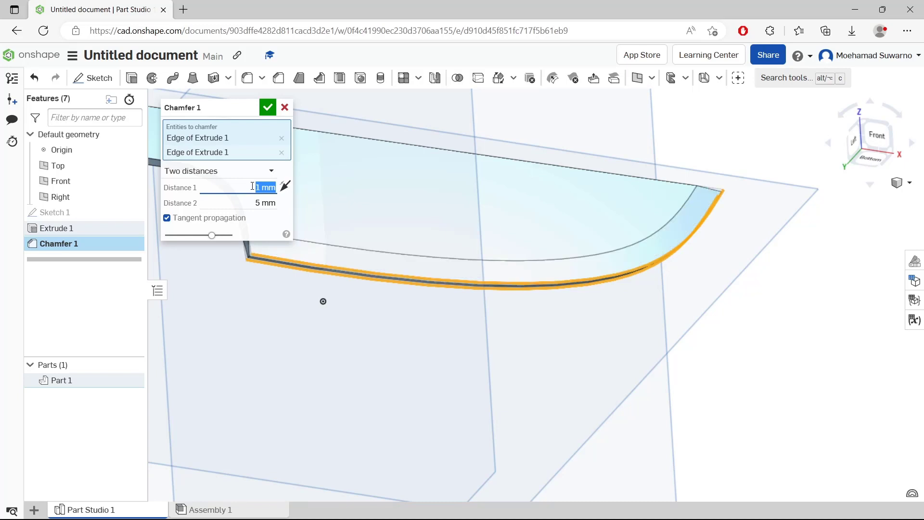
pyautogui.moveTo(643, 236); pyautogui.dragTo(557, 288, button='right')
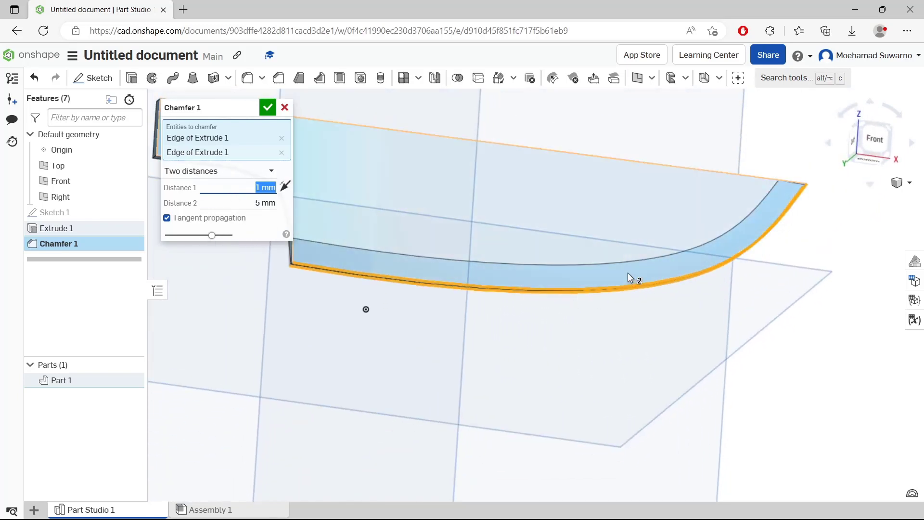
pyautogui.moveTo(628, 278); pyautogui.dragTo(580, 268, button='right')
pyautogui.click(268, 108)
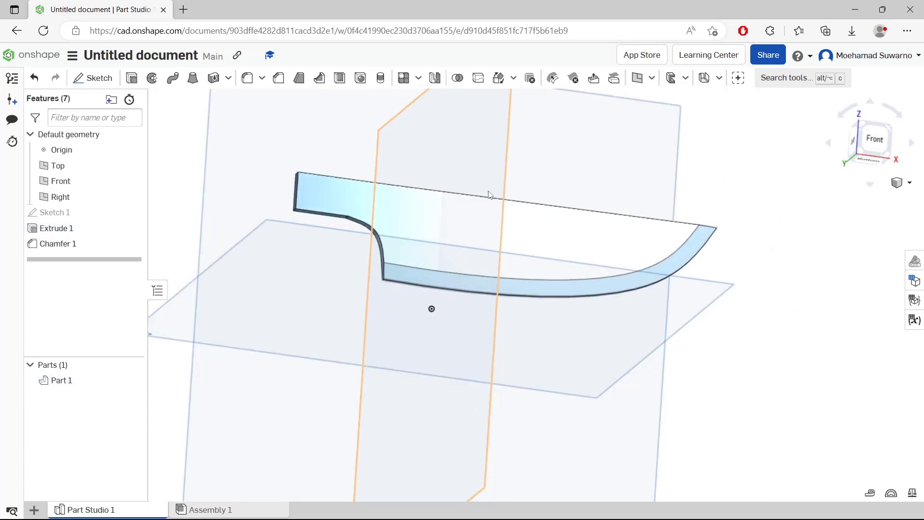
# - Sketch a corner rectangle about 63.6 mm long on the blade's flat face, enclosing the tang and extending beyond its end, and finish the sketch
pyautogui.moveTo(487, 192); pyautogui.dragTo(529, 260, button='right')
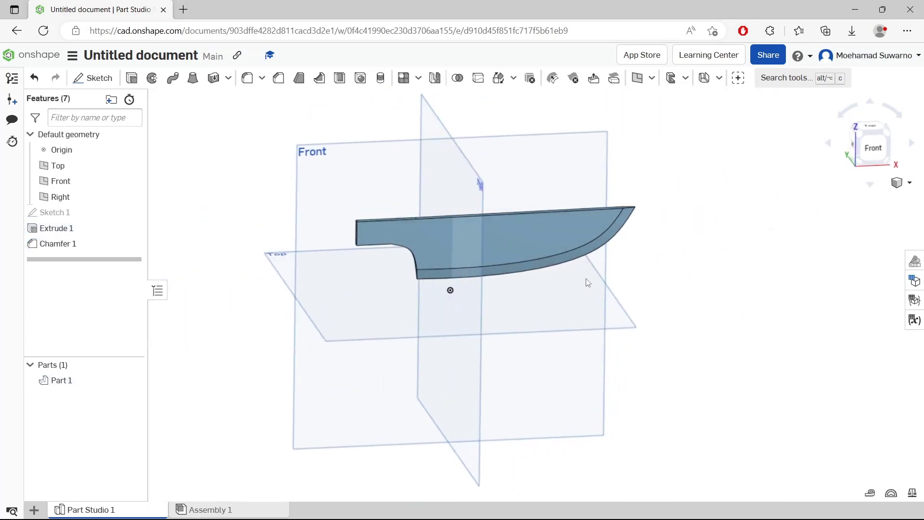
pyautogui.click(406, 235)
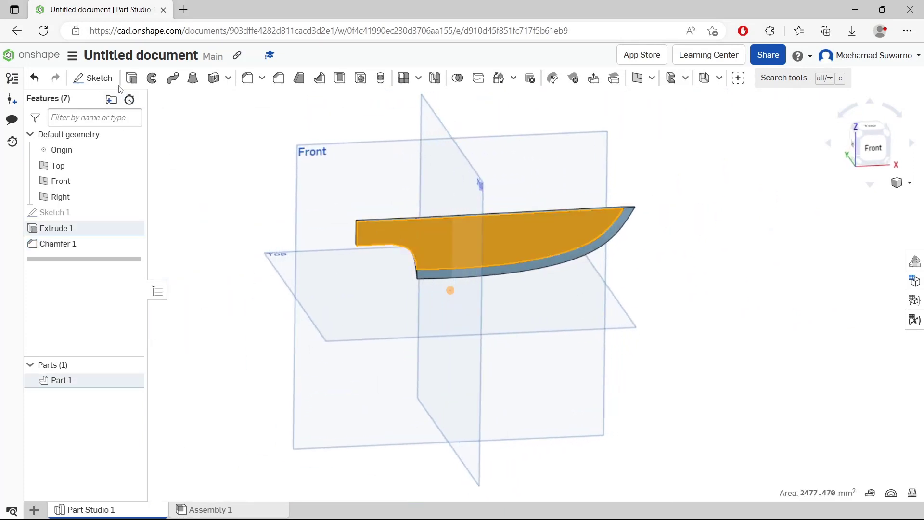
pyautogui.click(93, 77)
pyautogui.click(872, 145)
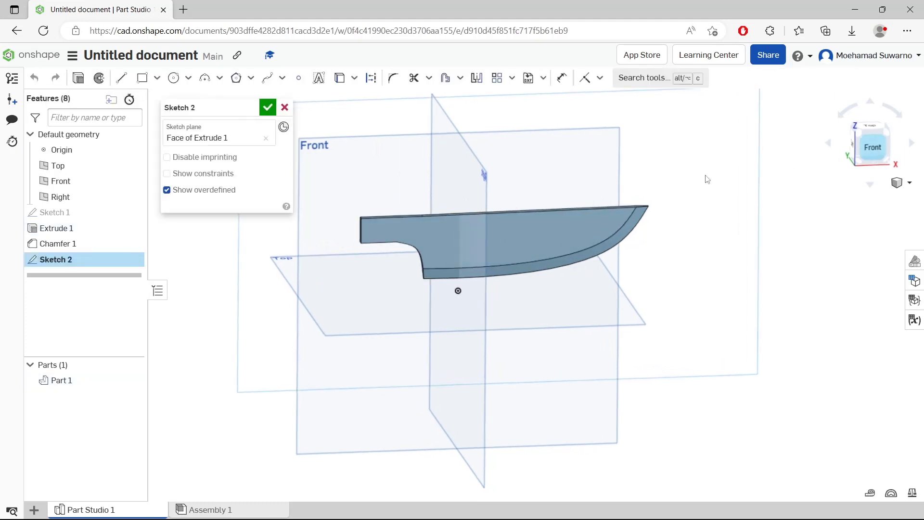
pyautogui.click(142, 79)
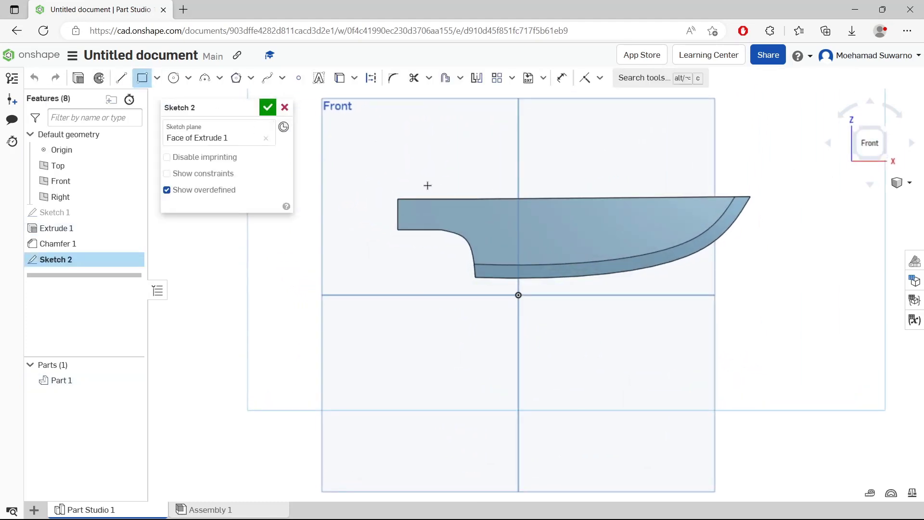
pyautogui.click(437, 192)
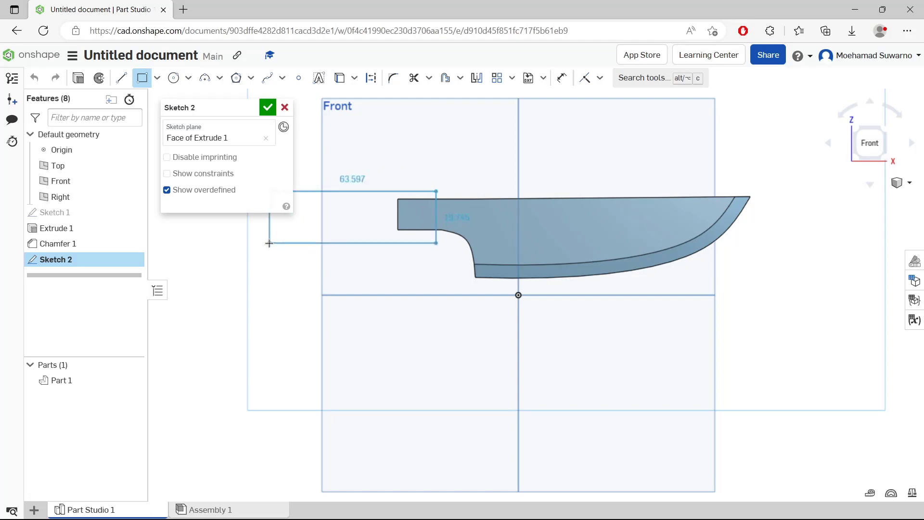
pyautogui.click(269, 243)
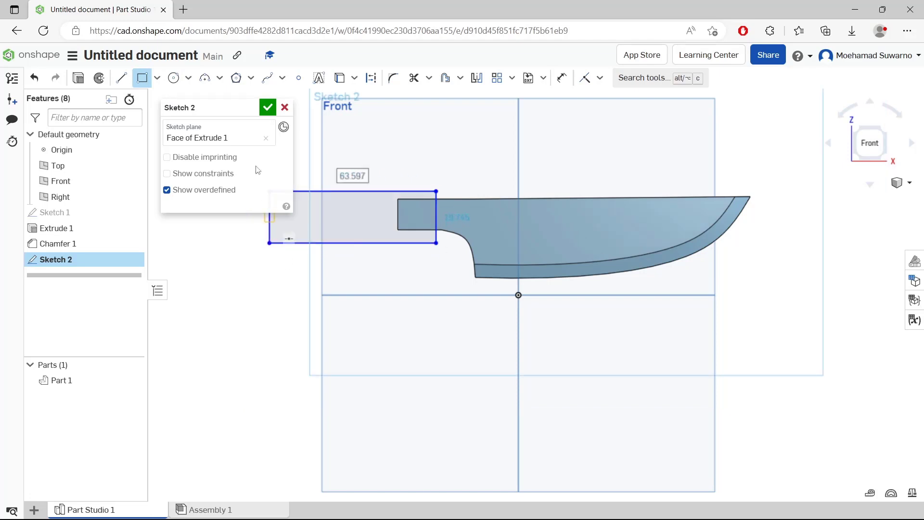
pyautogui.click(267, 107)
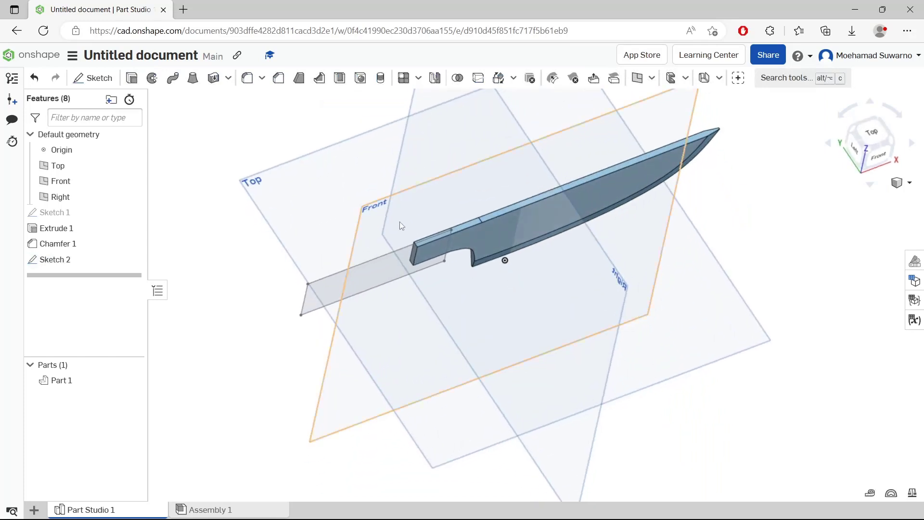
# - Start a blind extrusion of both regions of the handle rectangle, added to the blade, with a second end position enabled
pyautogui.click(132, 78)
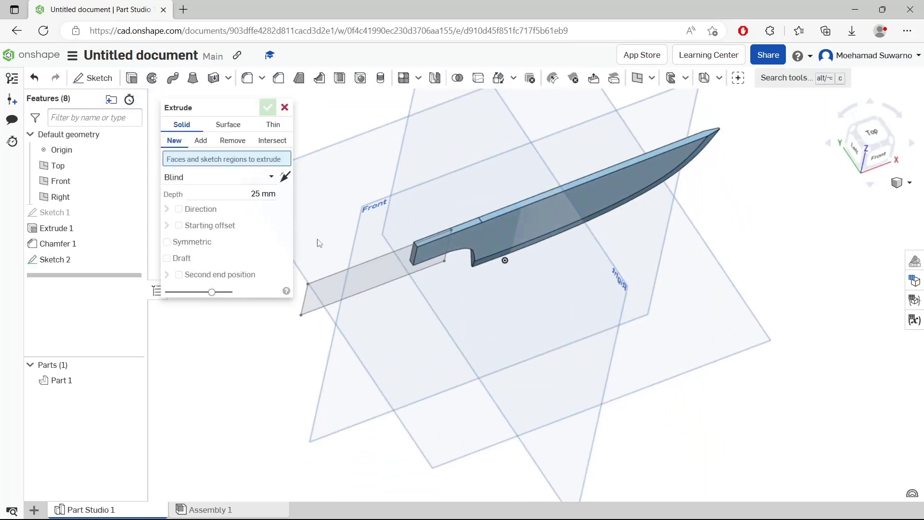
pyautogui.click(432, 250)
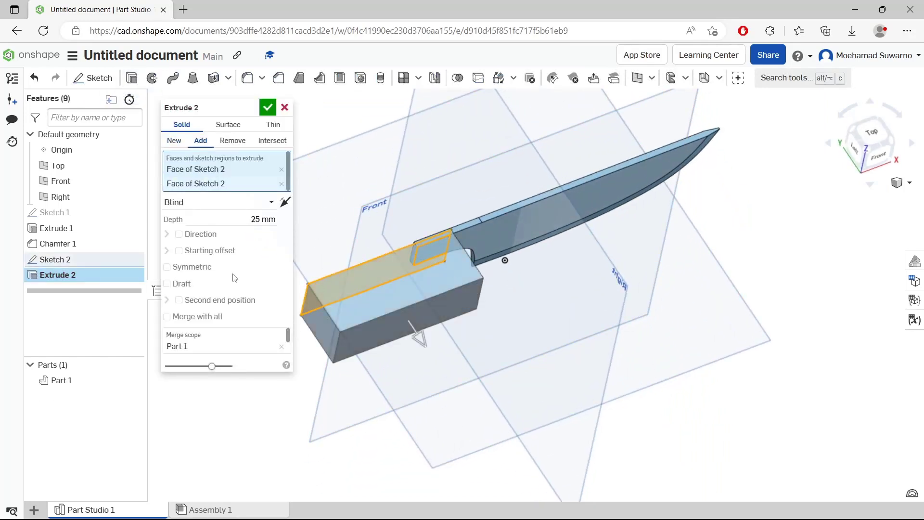
pyautogui.click(179, 301)
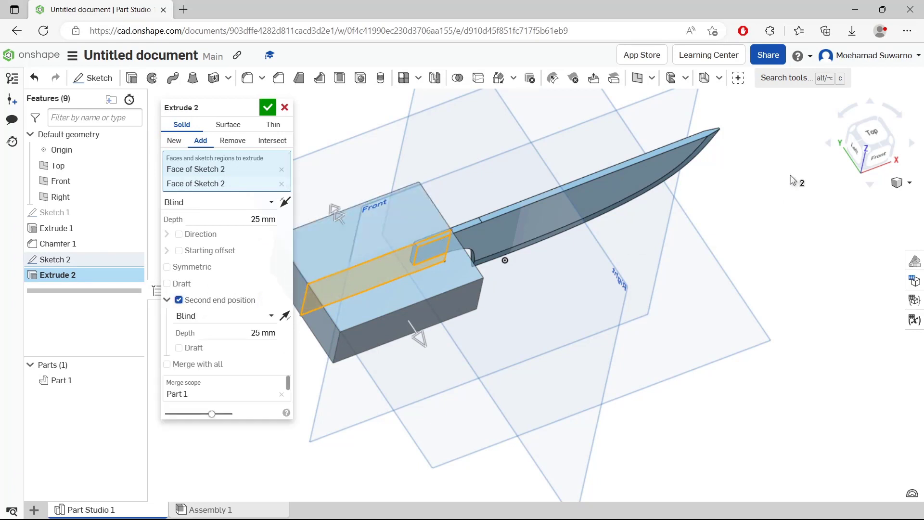
# - Reduce the handle extrusion's depth to 2.7 mm and its second end depth to 5.2 mm, and accept it
pyautogui.click(871, 134)
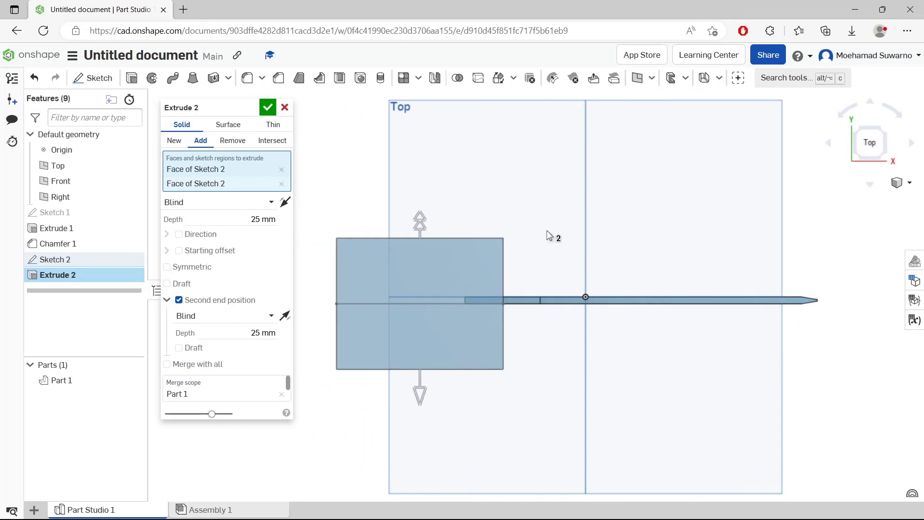
pyautogui.scroll(3, 488, 398)
pyautogui.moveTo(453, 370); pyautogui.dragTo(455, 311)
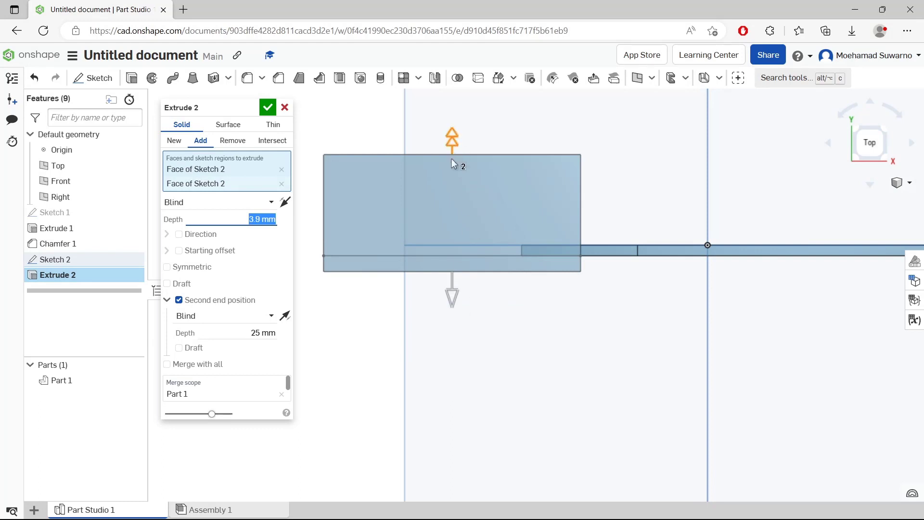
pyautogui.moveTo(453, 164)
pyautogui.mouseDown()
pyautogui.moveTo(457, 247)
pyautogui.moveTo(463, 218)
pyautogui.moveTo(455, 246)
pyautogui.mouseUp()
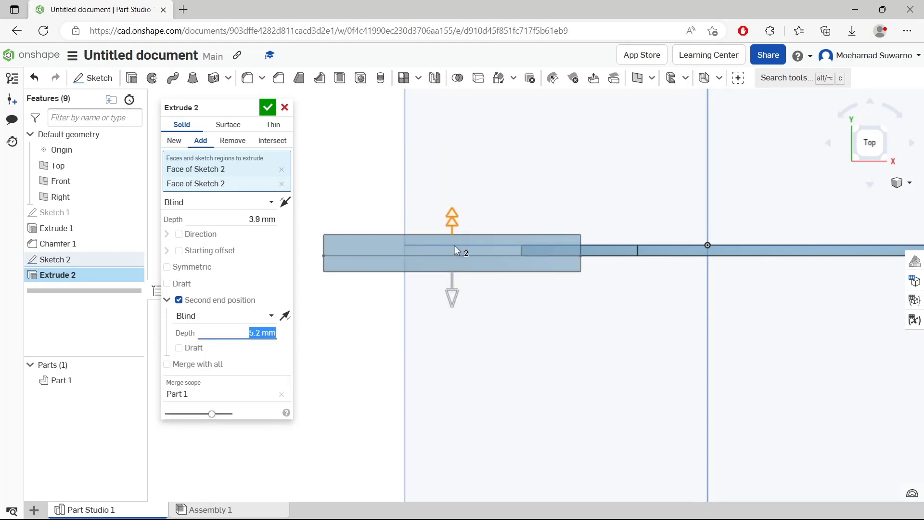
pyautogui.moveTo(450, 299); pyautogui.dragTo(452, 294)
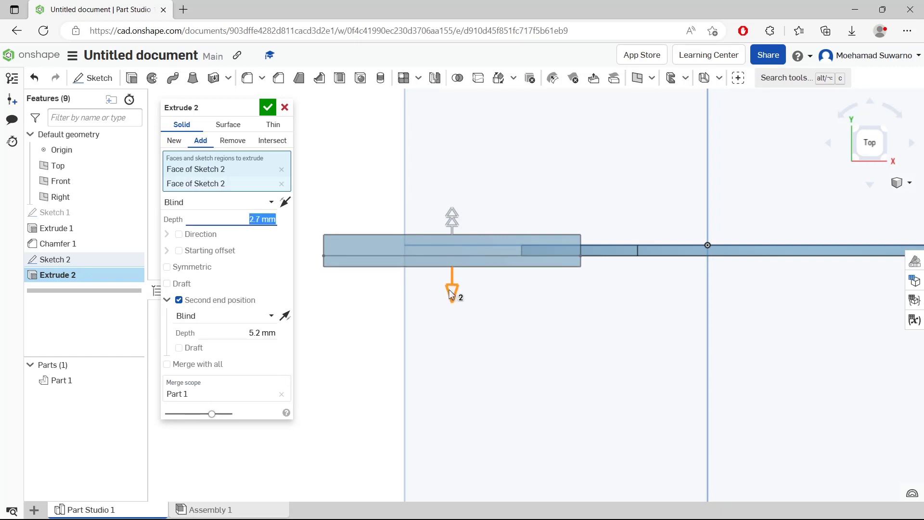
pyautogui.click(268, 107)
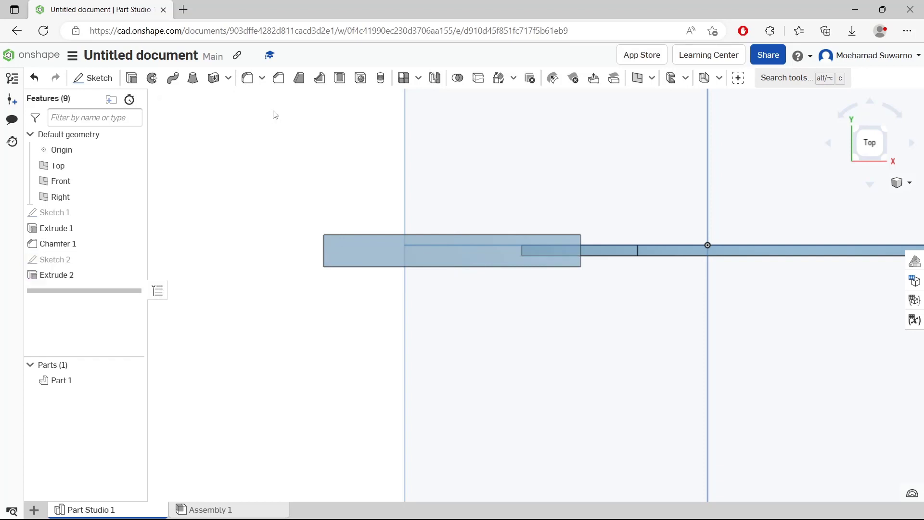
# - Start a Two distances chamfer on the two vertical edges at the handle's blade end
pyautogui.moveTo(596, 310); pyautogui.dragTo(550, 270, button='right')
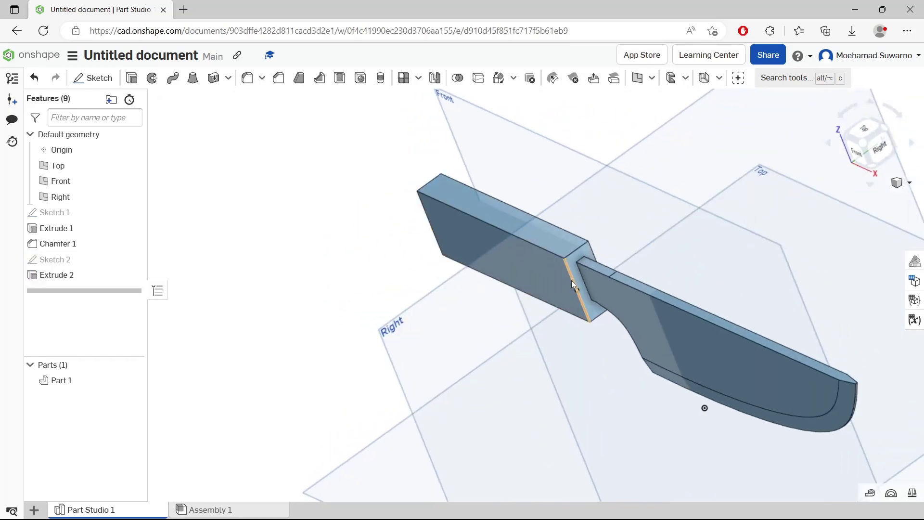
pyautogui.click(571, 281)
pyautogui.click(593, 250)
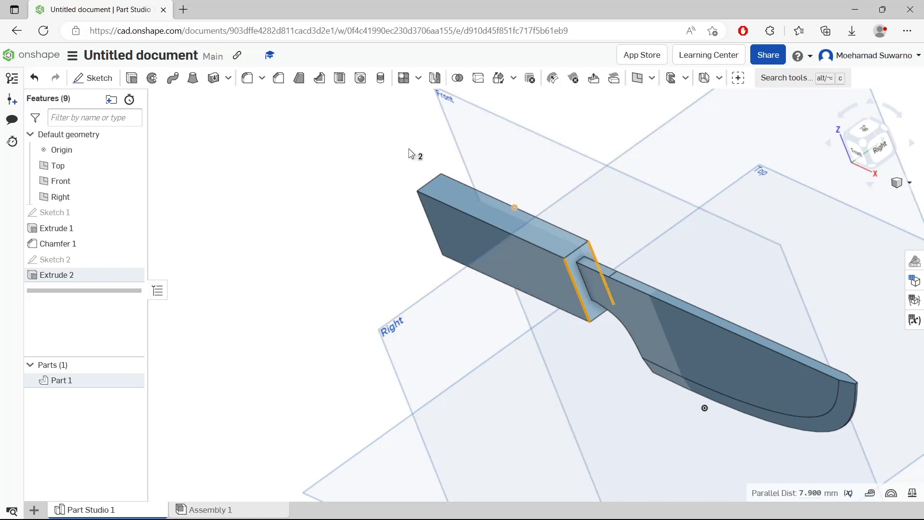
pyautogui.click(278, 78)
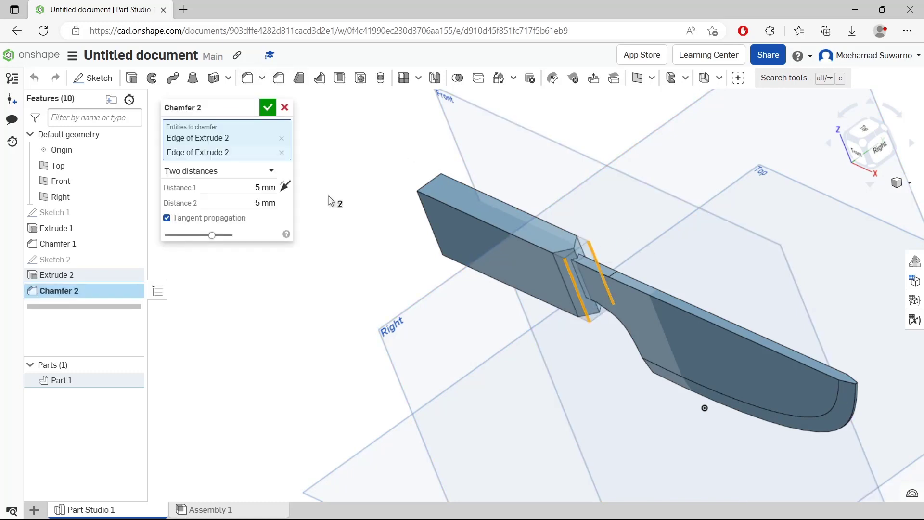
pyautogui.moveTo(496, 222); pyautogui.dragTo(567, 224, button='right')
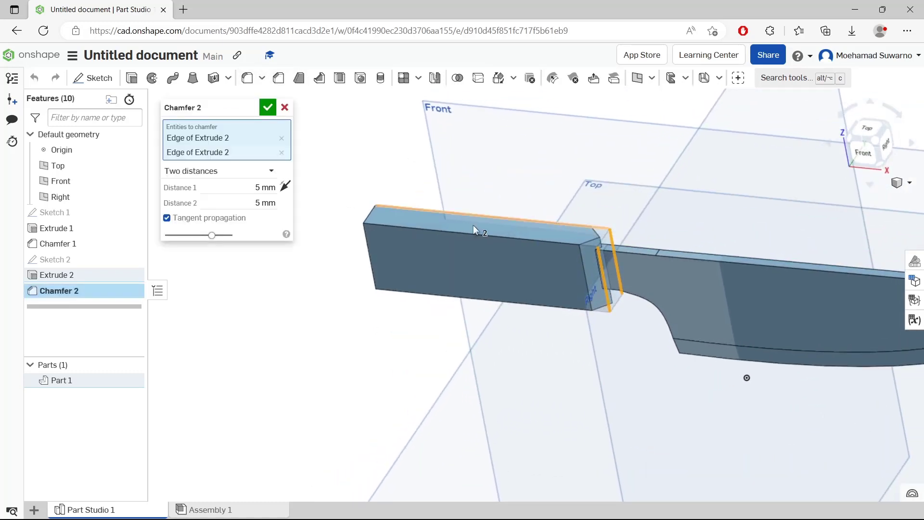
# - Set the handle chamfer's Distance 1 to 1 mm and Distance 2 to 5 mm, and accept it
pyautogui.click(247, 200)
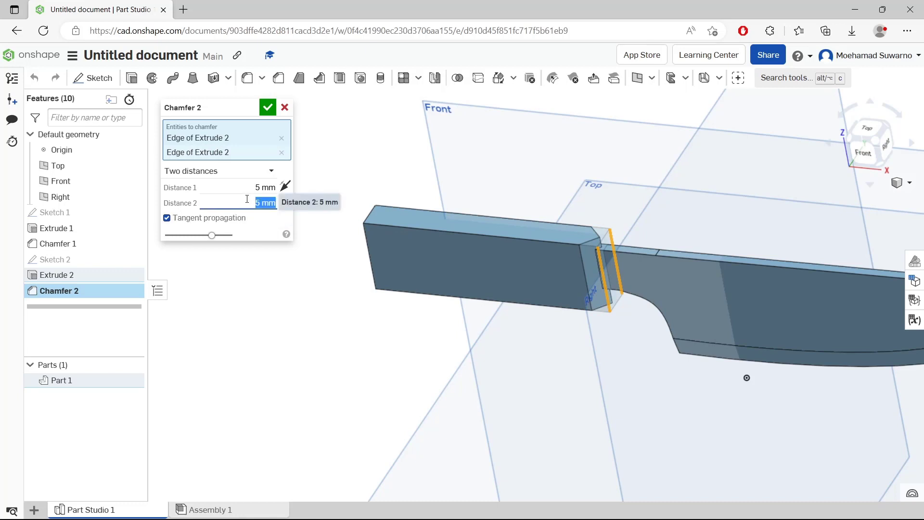
pyautogui.click(257, 187)
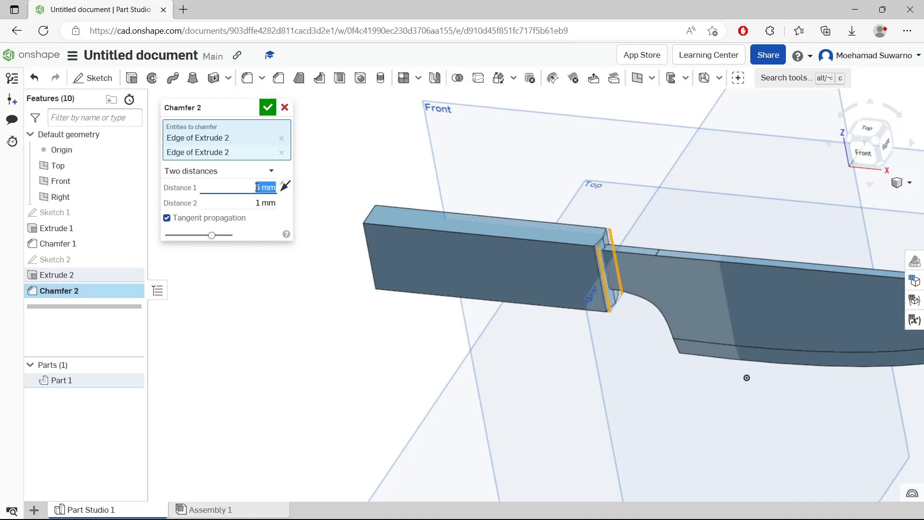
pyautogui.write('1')
pyautogui.click(254, 204)
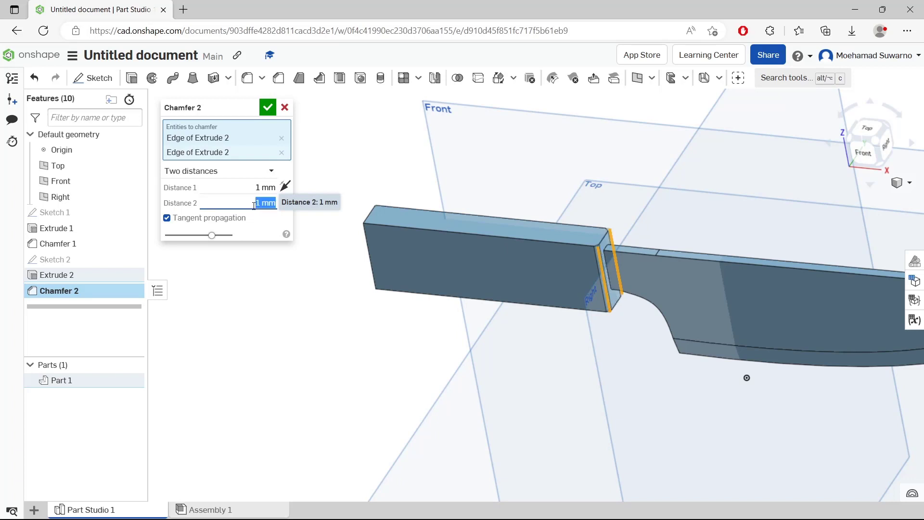
pyautogui.write('5')
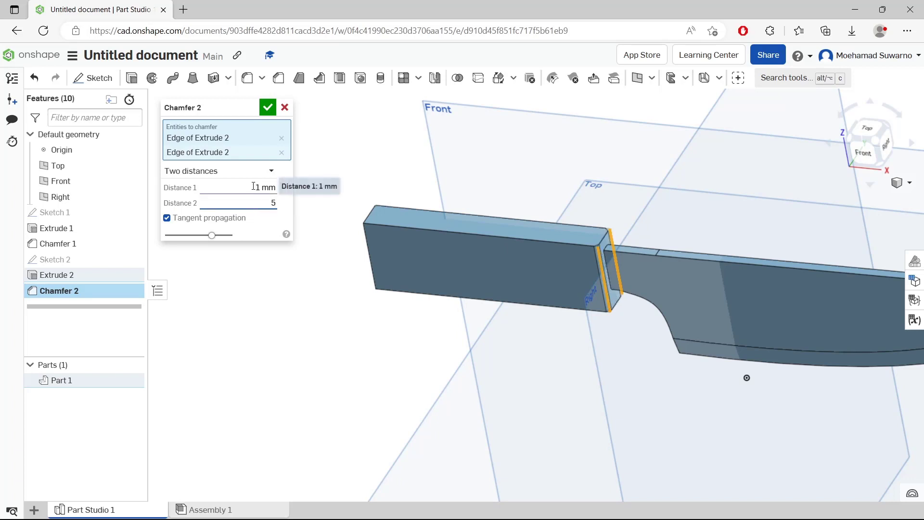
pyautogui.click(253, 188)
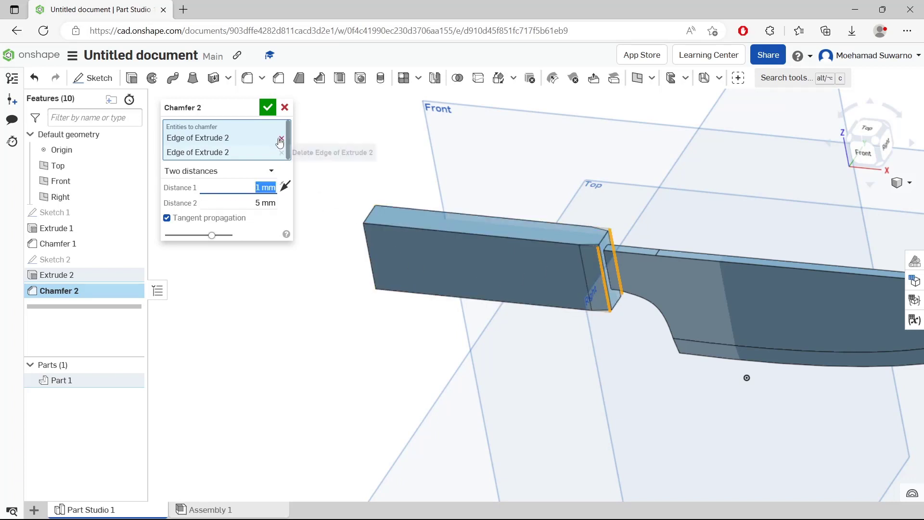
pyautogui.click(268, 107)
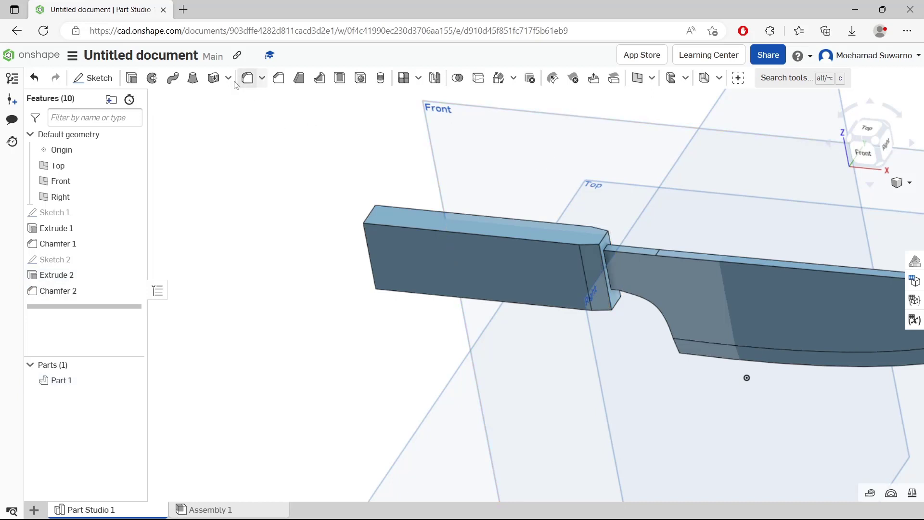
# - Start an edge fillet on the handle's top face with a radius of 1 mm
pyautogui.hotkey('shift', 'f')
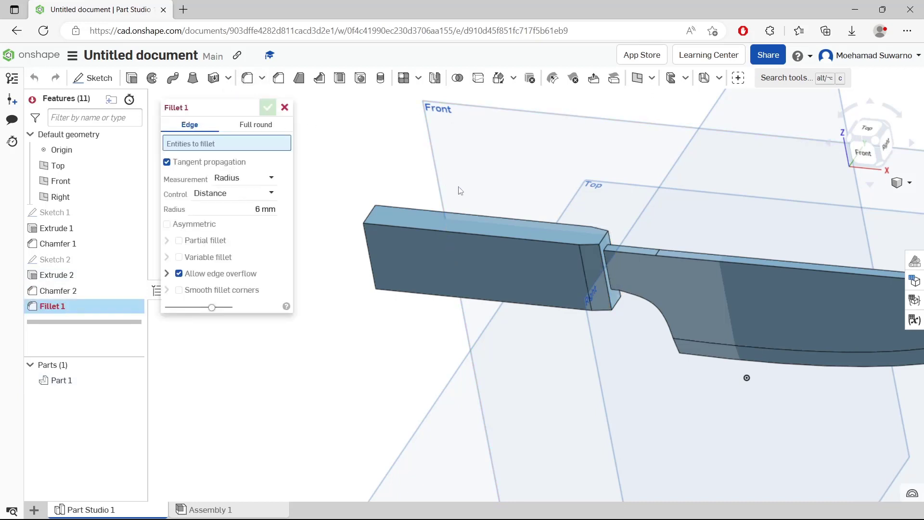
pyautogui.click(480, 230)
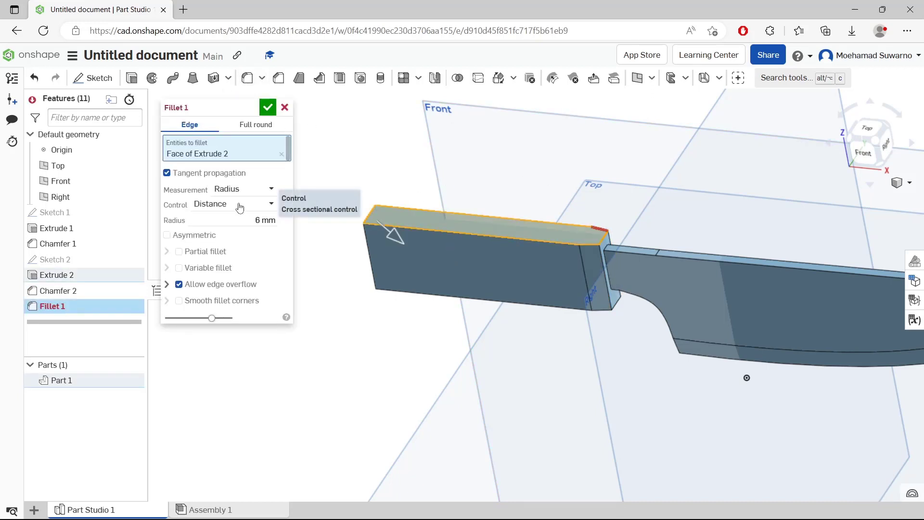
pyautogui.click(244, 221)
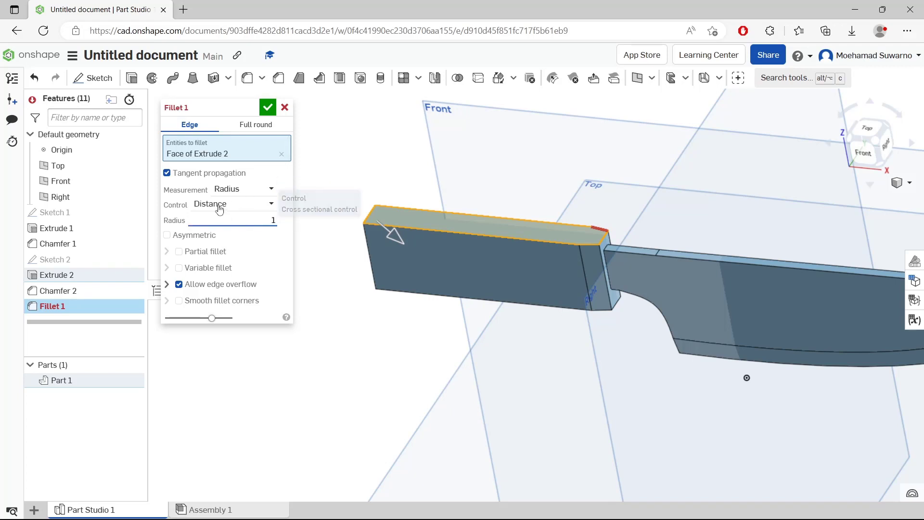
pyautogui.write('1')
pyautogui.press('Return')
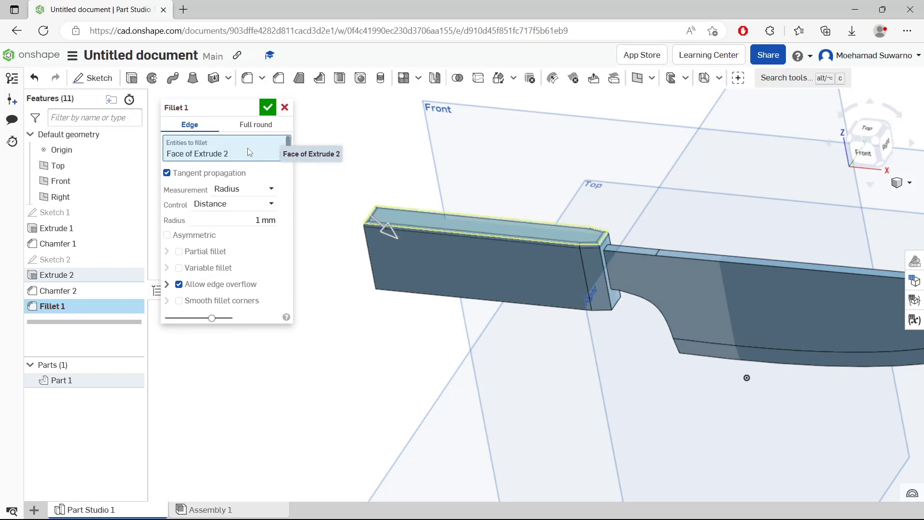
# - Add the handle's rear end face and underside to the fillet, set the radius to 2 mm and accept it
pyautogui.moveTo(532, 302); pyautogui.dragTo(596, 284, button='right')
pyautogui.click(581, 316)
pyautogui.moveTo(516, 238); pyautogui.dragTo(529, 330, button='right')
pyautogui.click(530, 427)
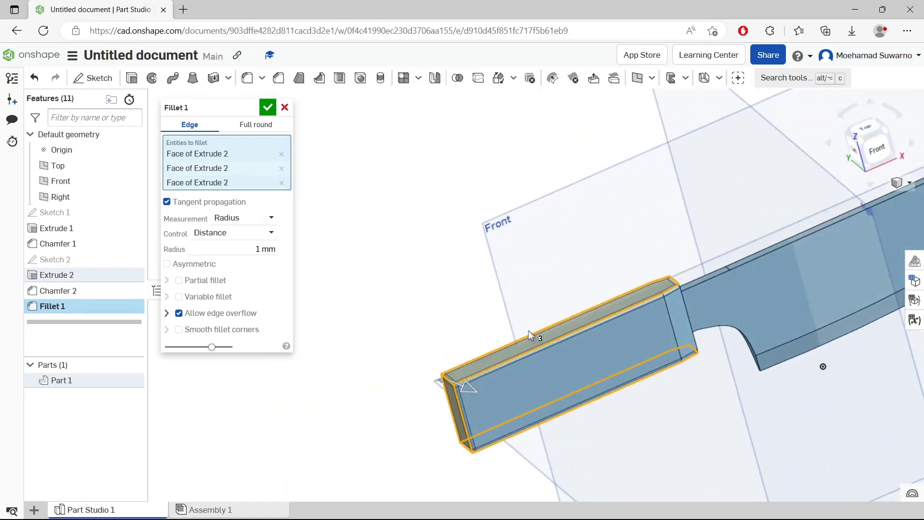
pyautogui.click(251, 252)
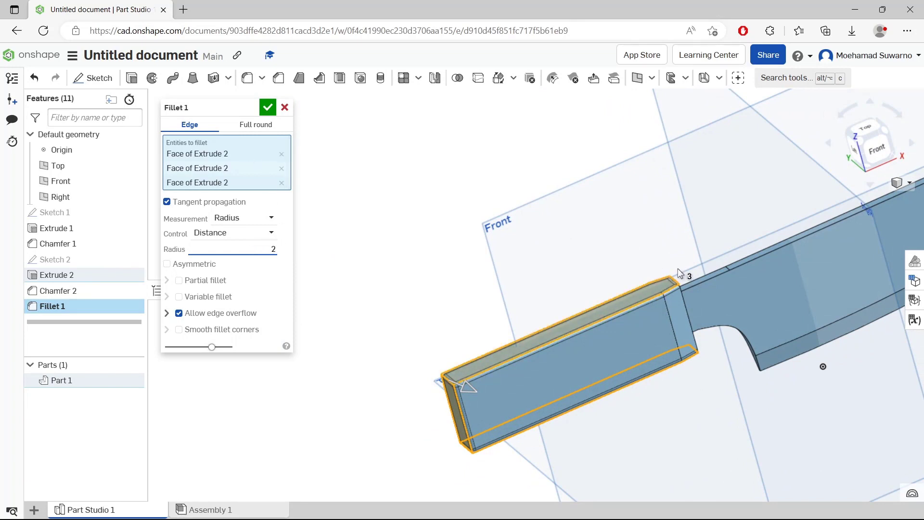
pyautogui.click(268, 107)
pyautogui.scroll(-3, 610, 322)
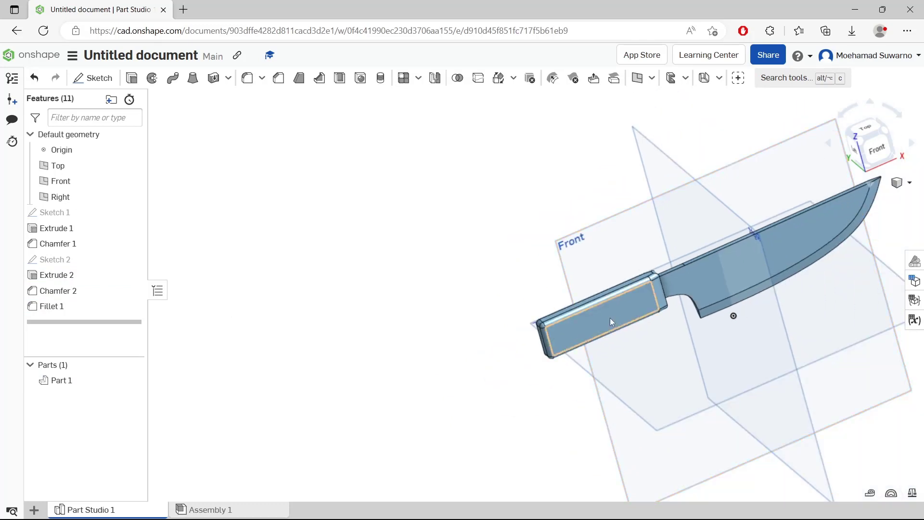
pyautogui.moveTo(611, 318); pyautogui.dragTo(538, 207, button='right')
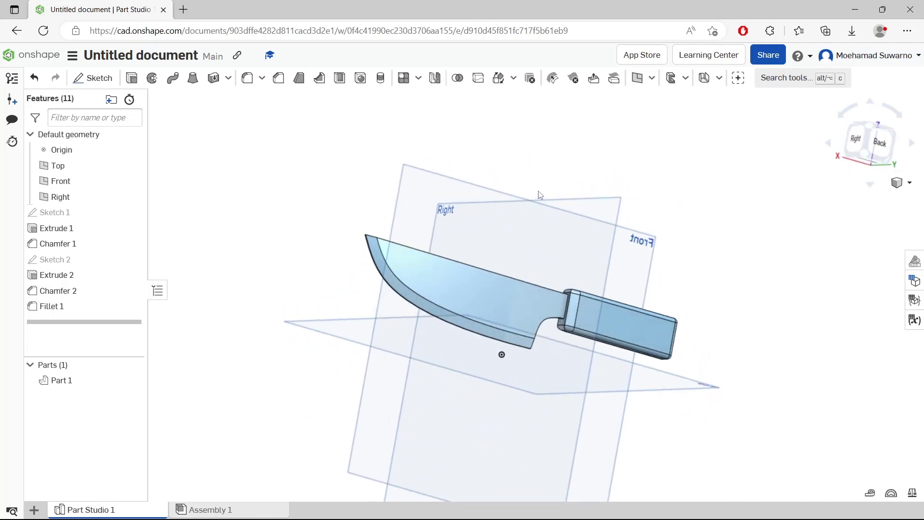
pyautogui.scroll(2, 521, 259)
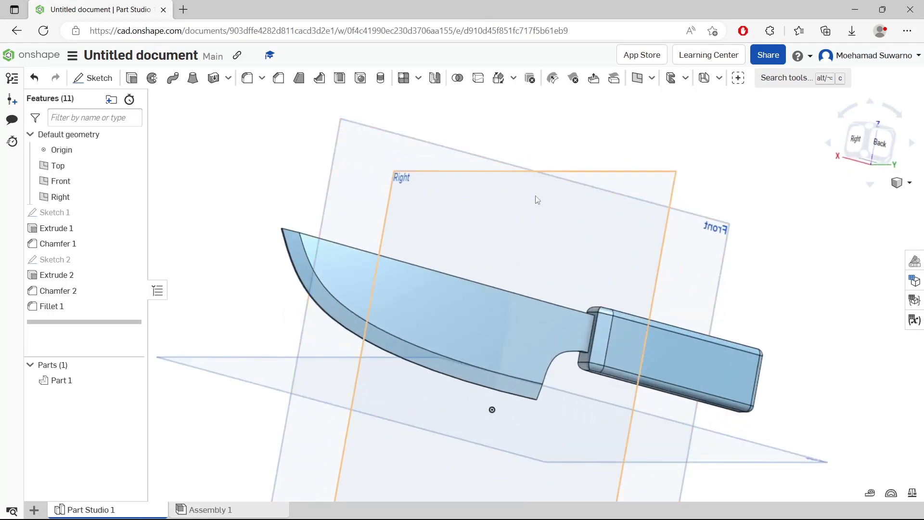